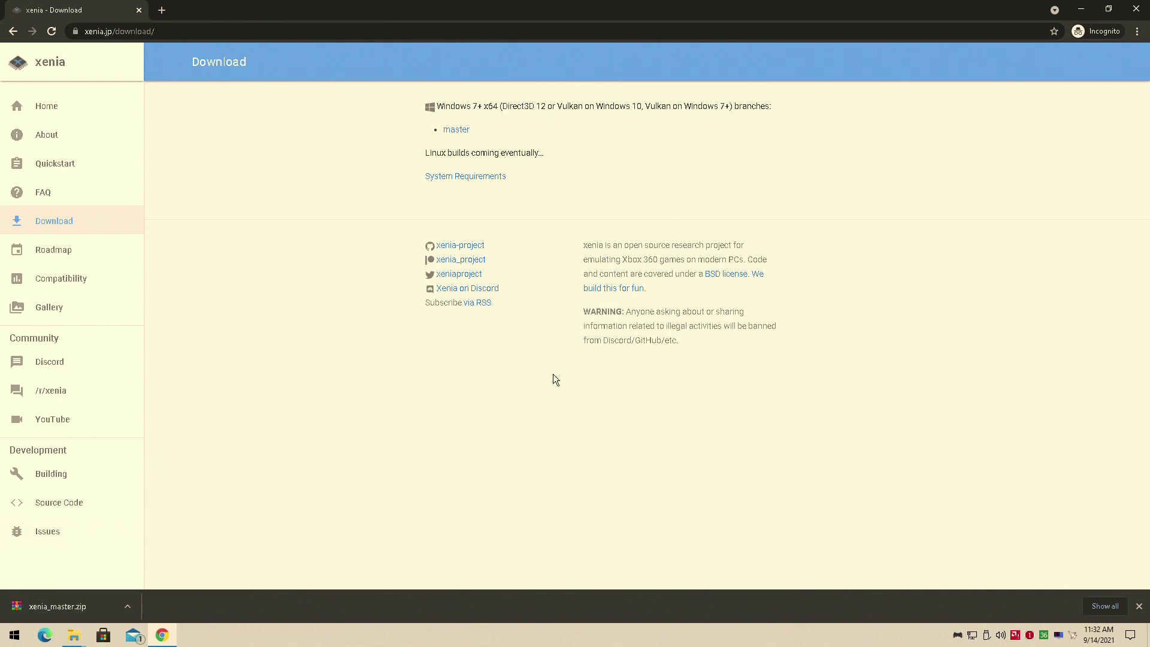
Close the browser and extract xenia_master.zip in the Music folder into its own xenia_master folder.
left_click(1136, 8)
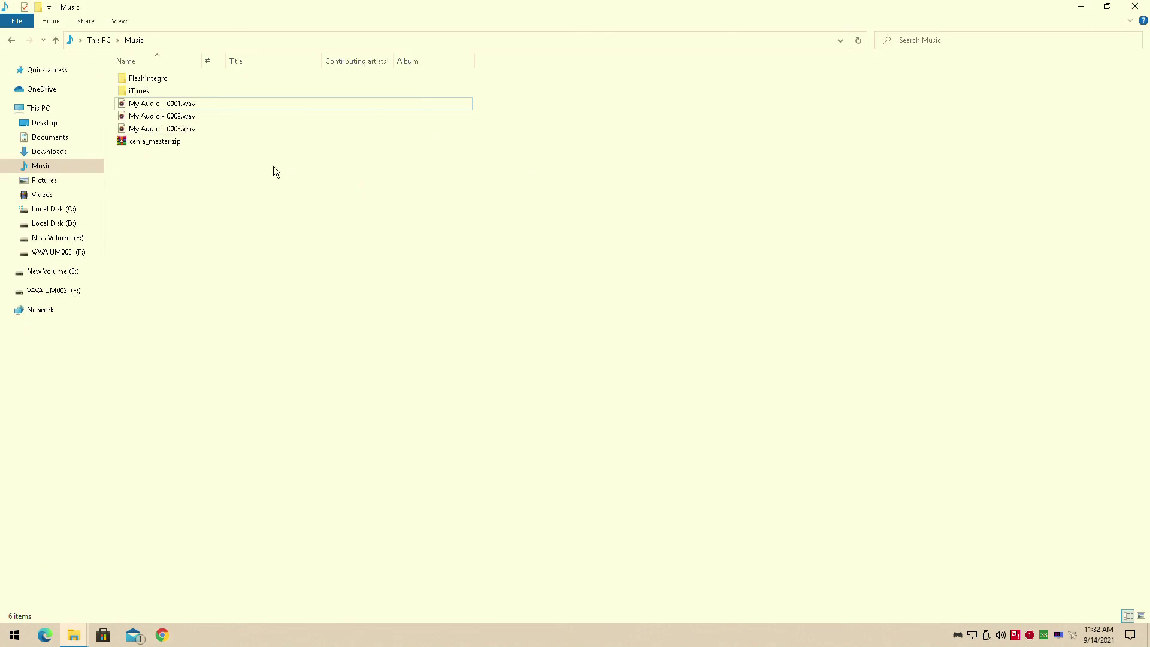
right_click(124, 139)
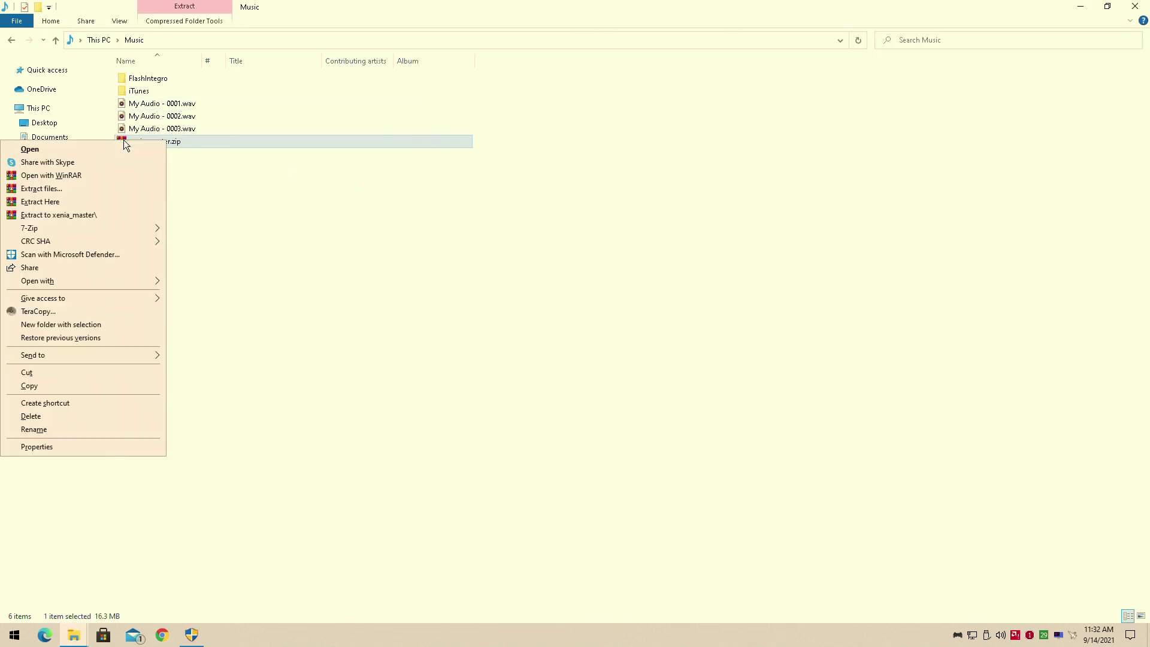
left_click(74, 198)
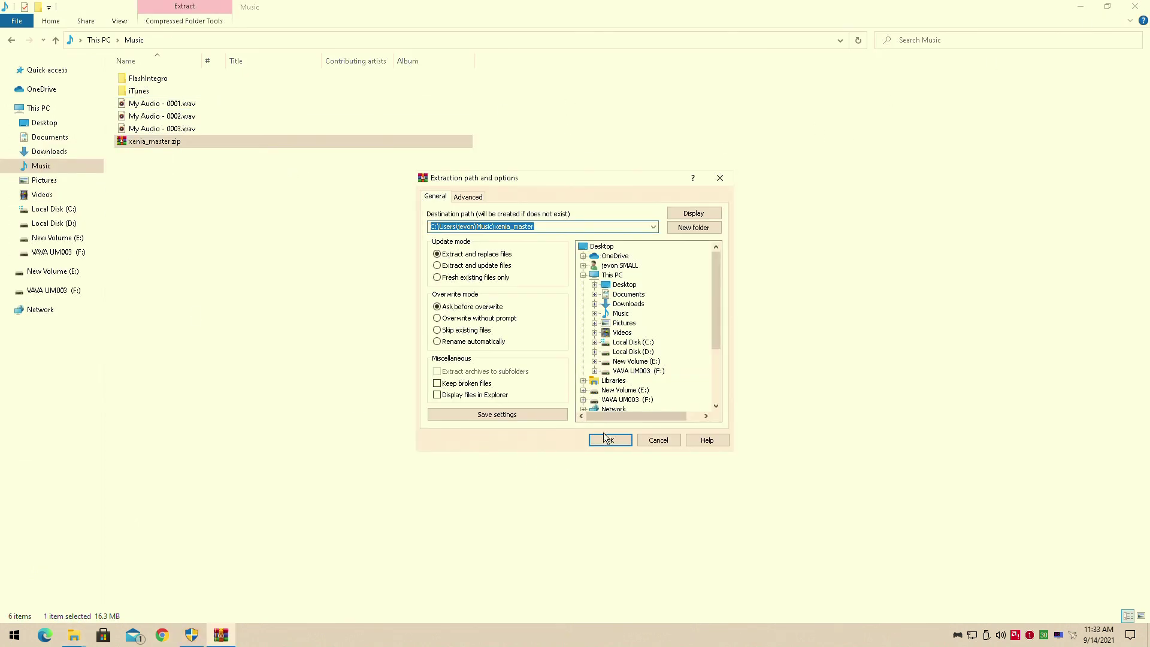
left_click(609, 440)
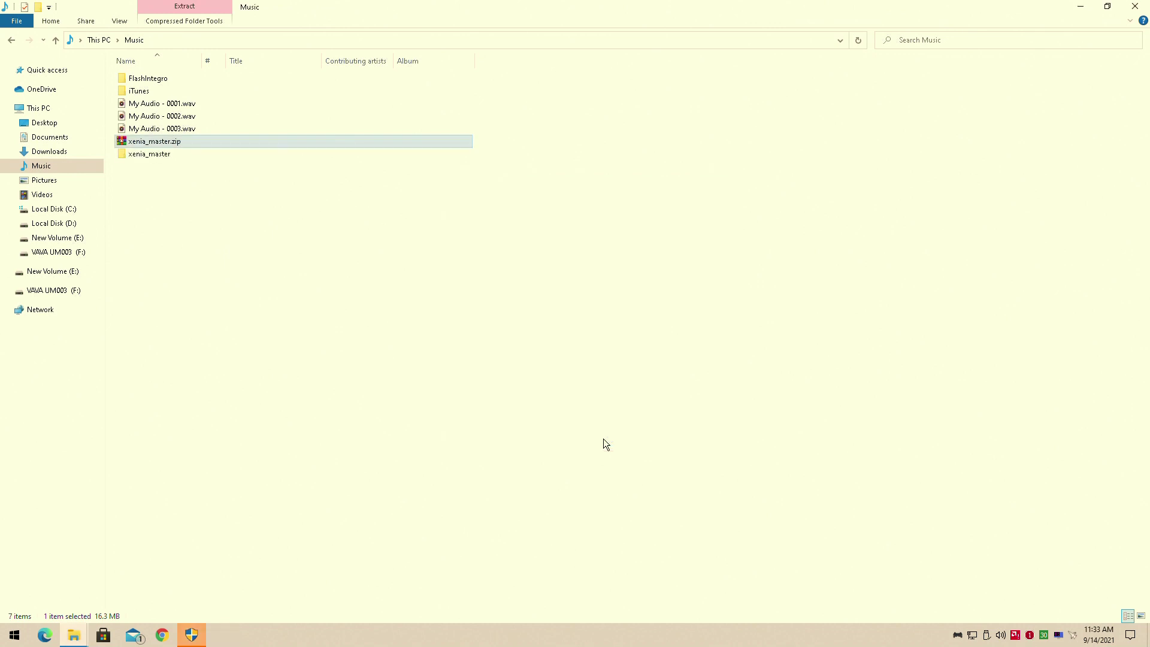
Run xenia.exe from the extracted xenia_master folder once, then close the emulator.
double_click(134, 158)
double_click(138, 92)
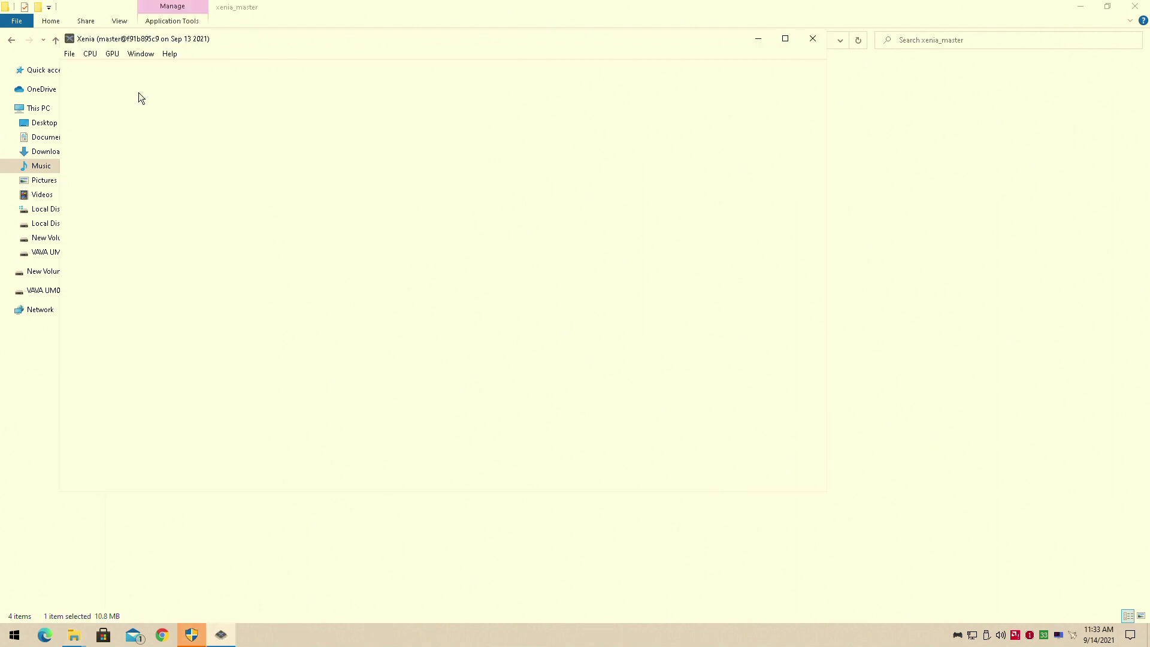
left_click(90, 54)
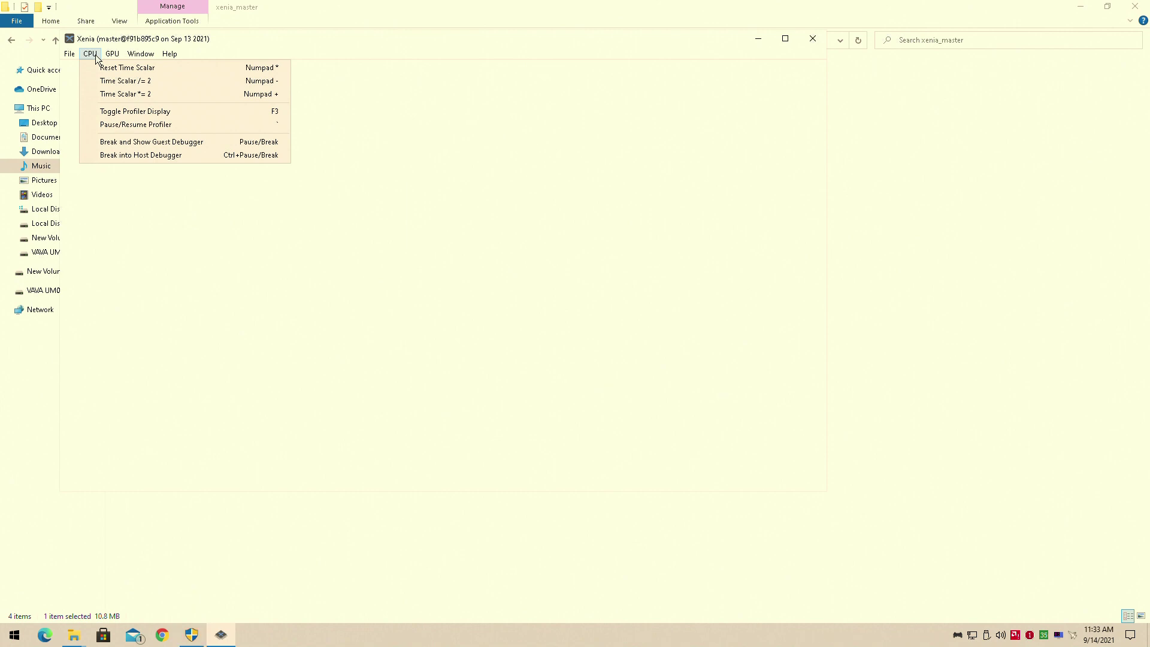
left_click(95, 56)
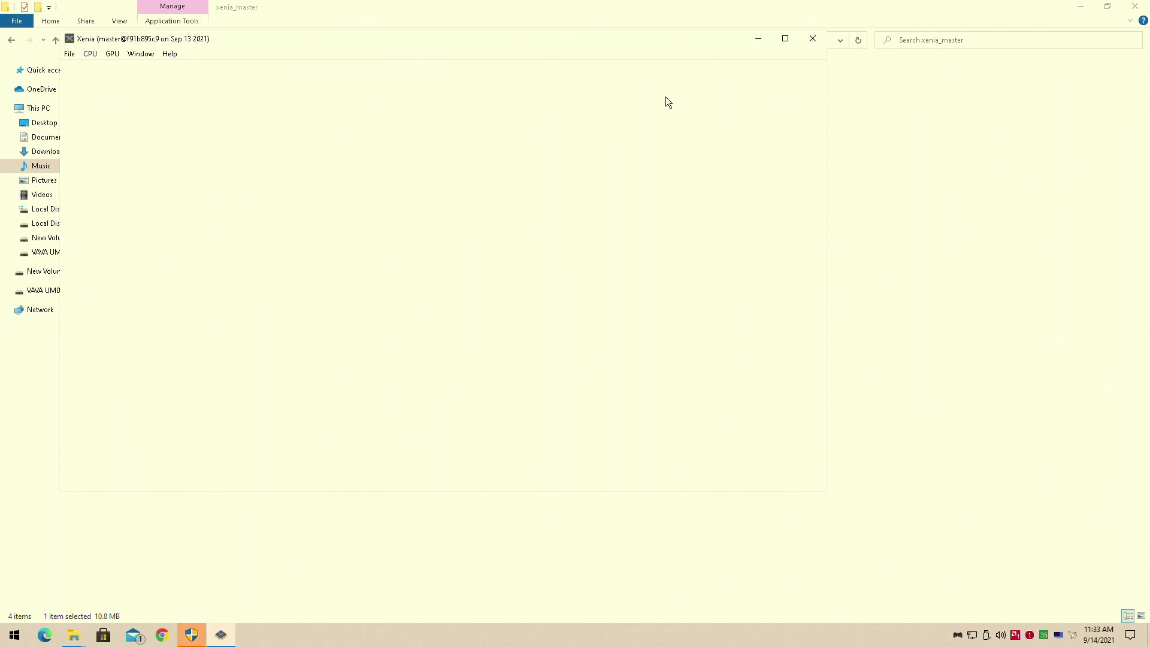
left_click(810, 42)
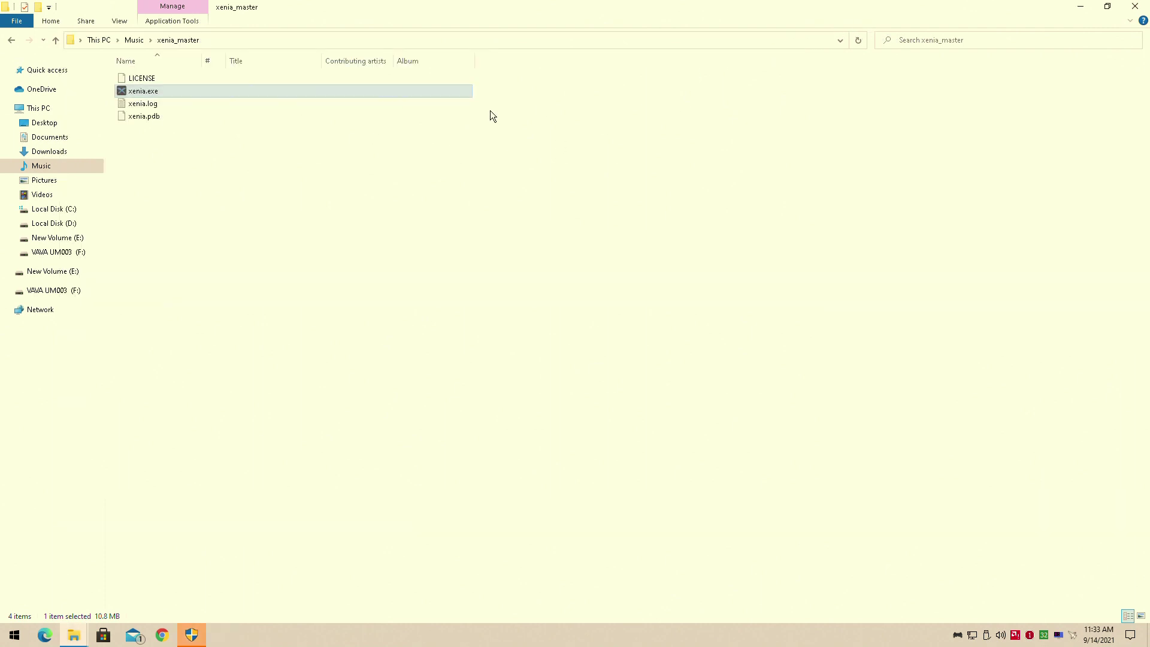
Open the xenia.config.toml file from the Xenia folder in Documents.
left_click(80, 135)
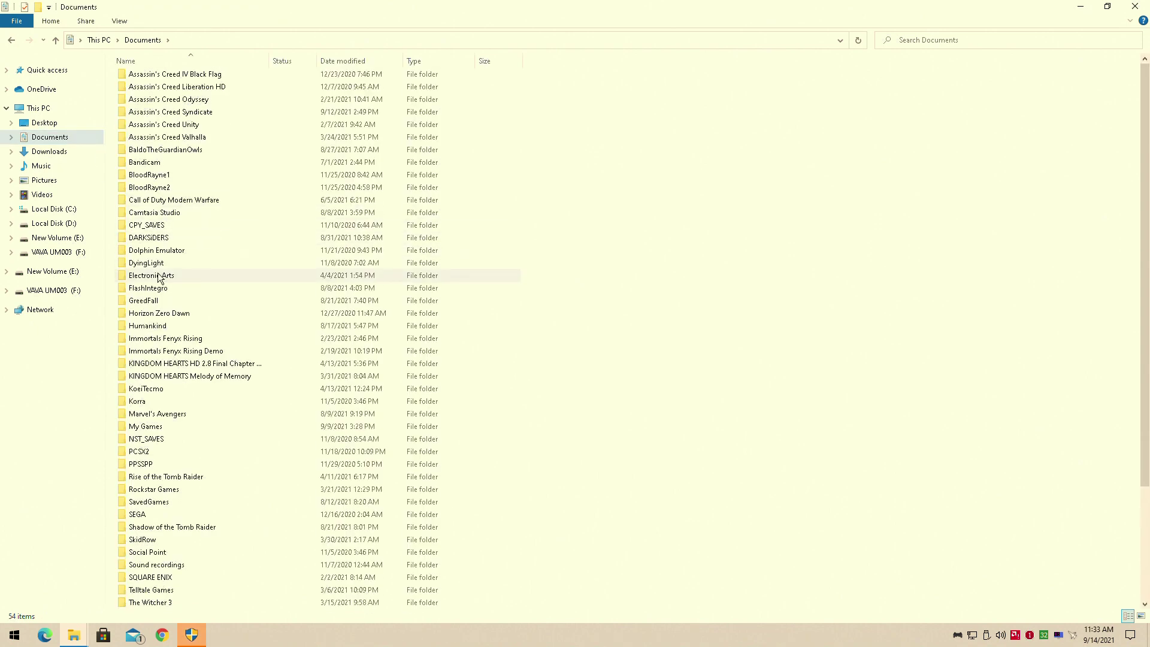
scroll(132, 420, "down", 3)
double_click(130, 541)
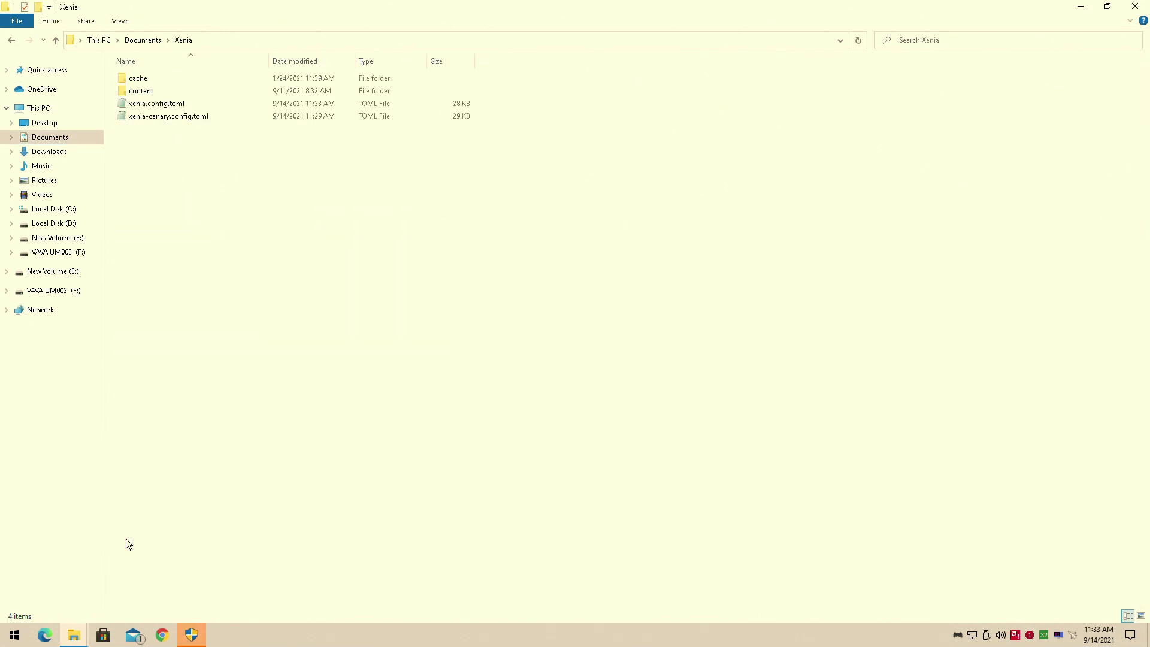
double_click(135, 104)
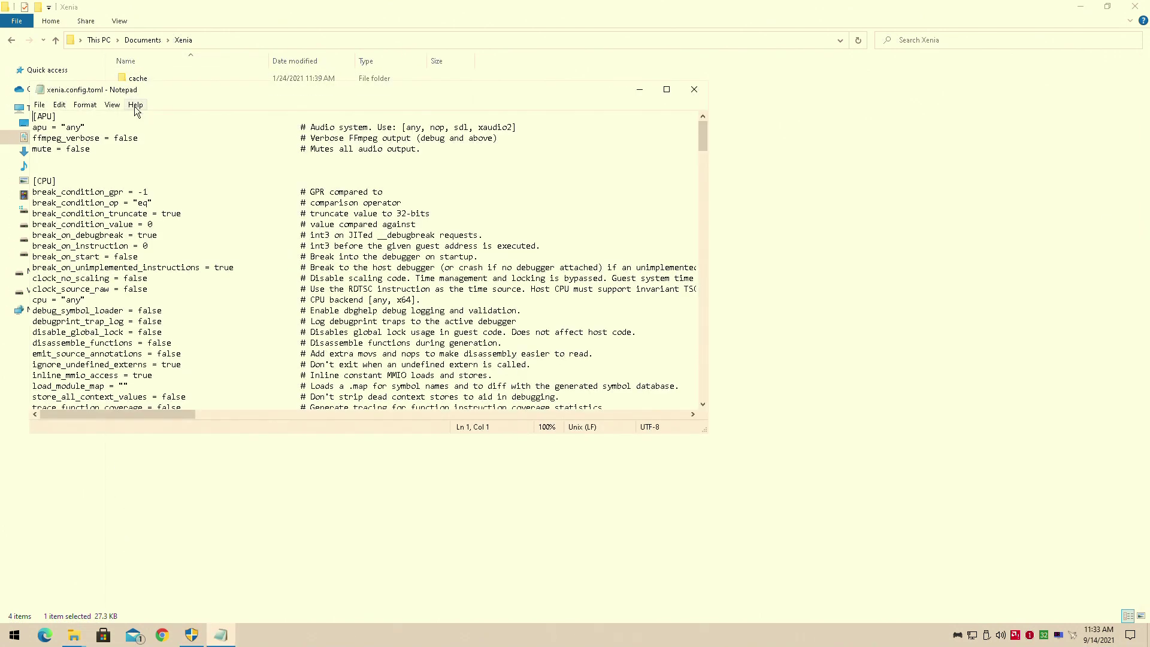
Examine the settings in xenia.config.toml, including license_mask in the Content section and the D3D12, GPU and Kernel sections.
scroll(161, 205, "down", 6)
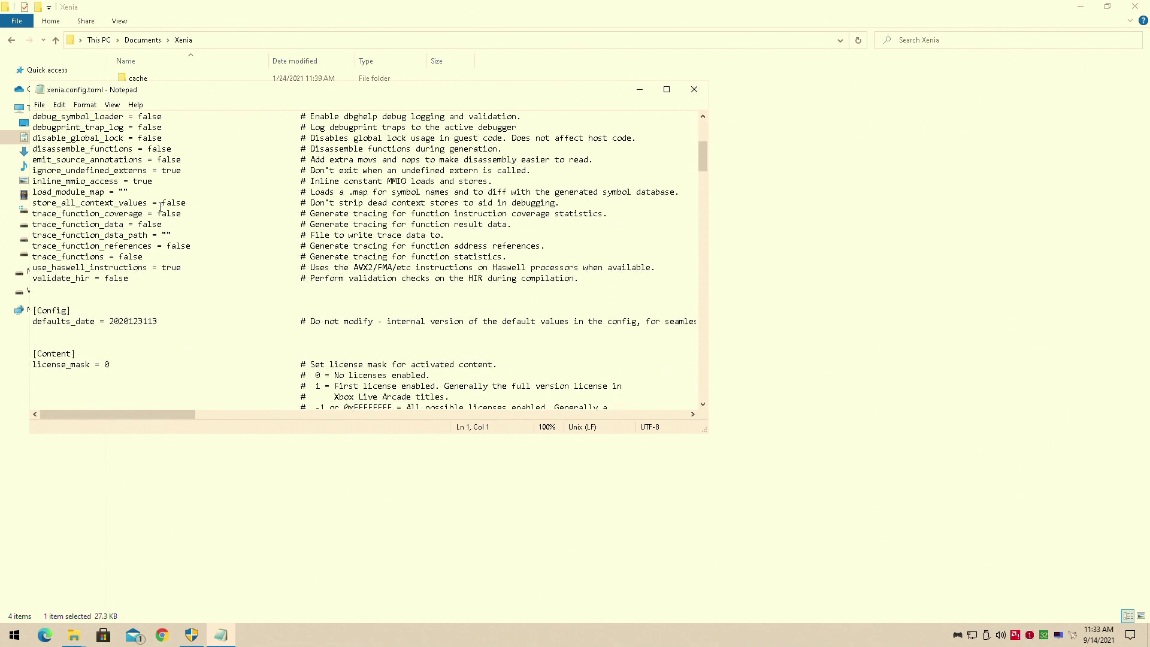
scroll(161, 205, "down", 5)
scroll(161, 205, "up", 4)
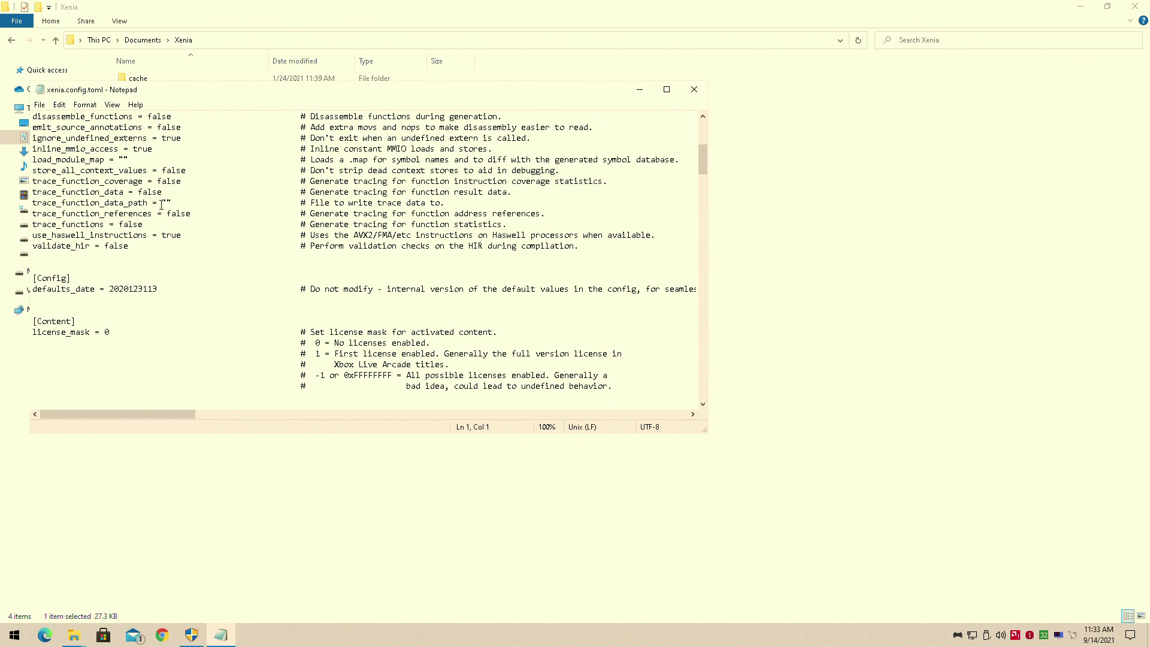
scroll(159, 208, "down", 3)
left_click(114, 236)
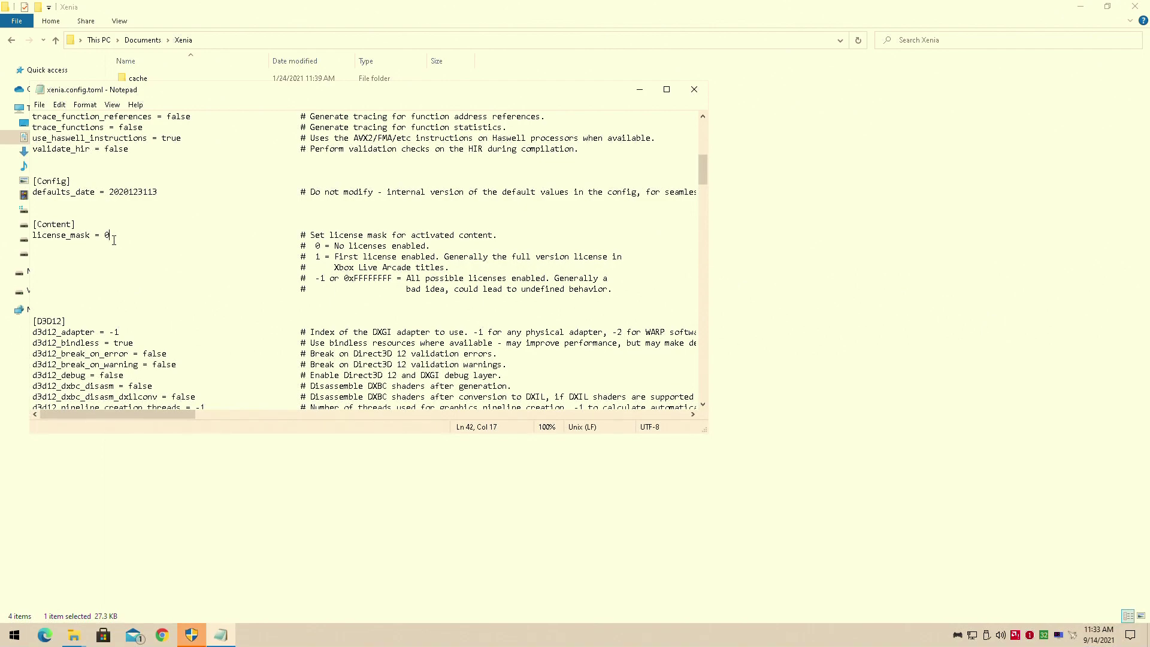
scroll(114, 240, "down", 3)
scroll(114, 240, "down", 20)
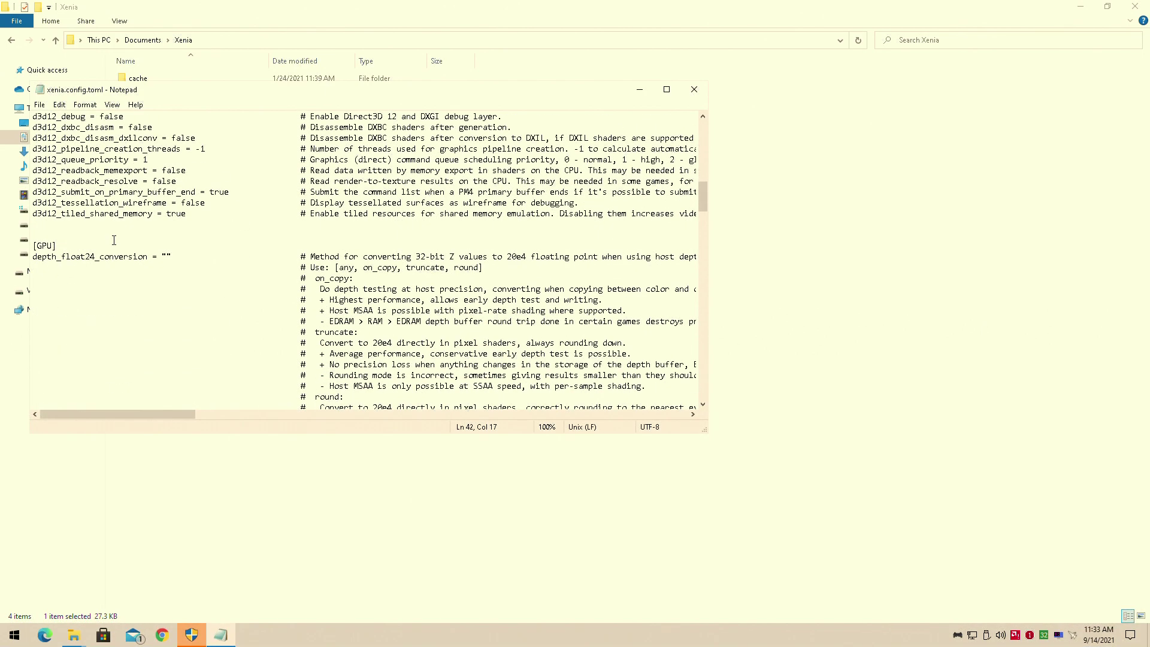
scroll(114, 238, "down", 15)
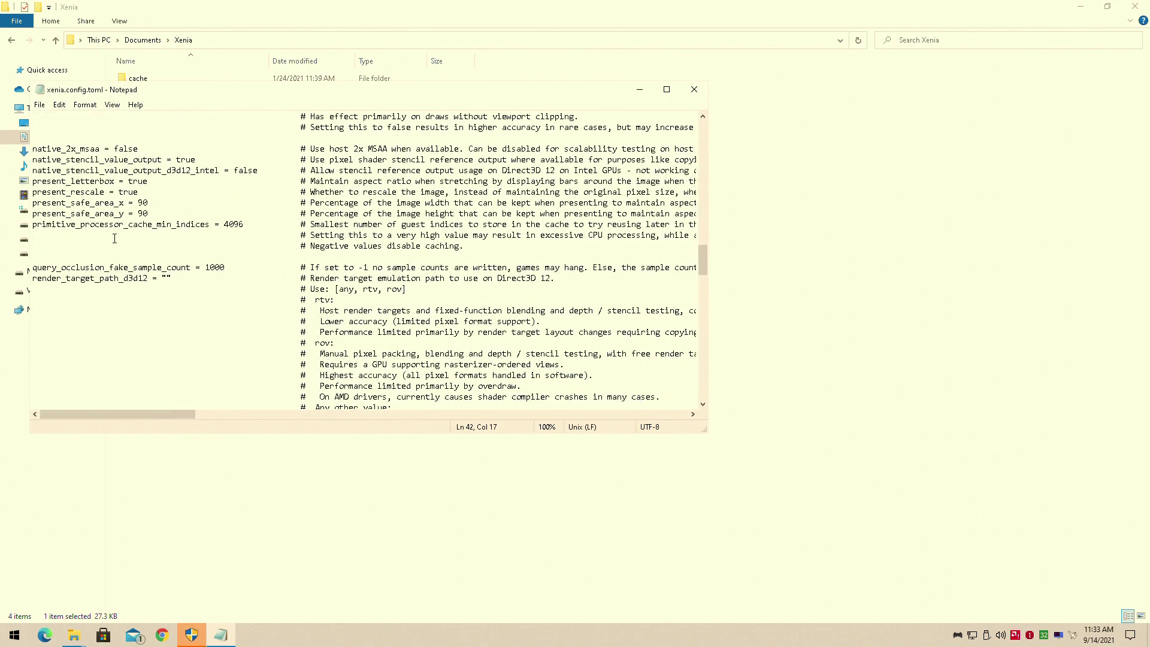
scroll(114, 238, "down", 15)
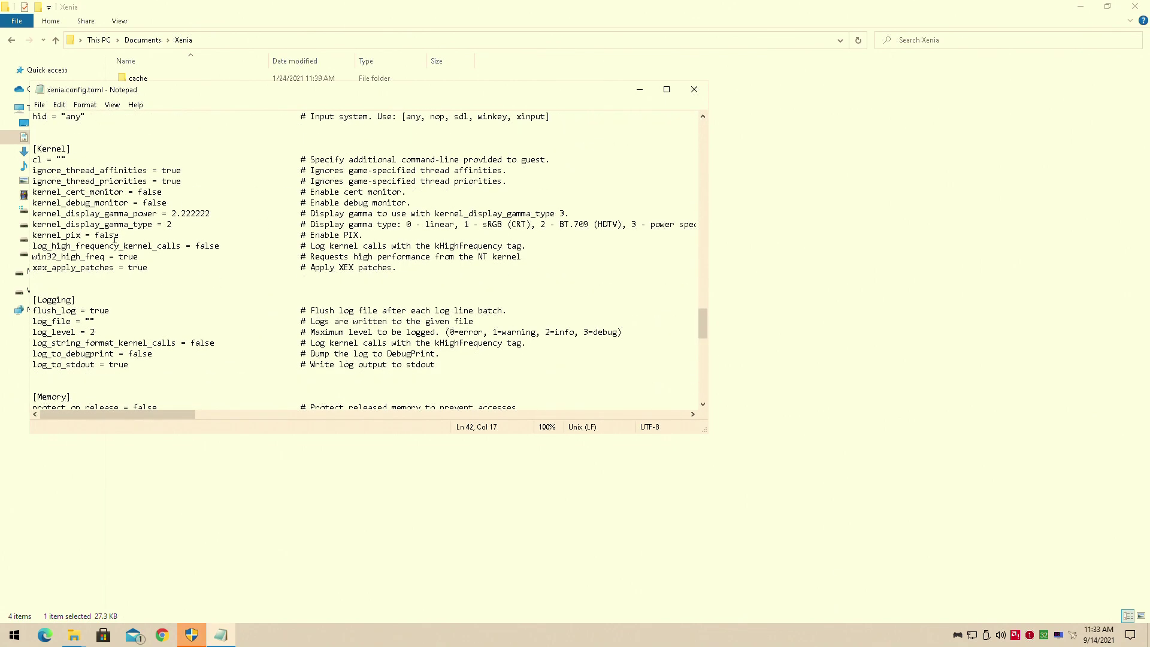
scroll(115, 239, "up", 12)
scroll(116, 239, "up", 15)
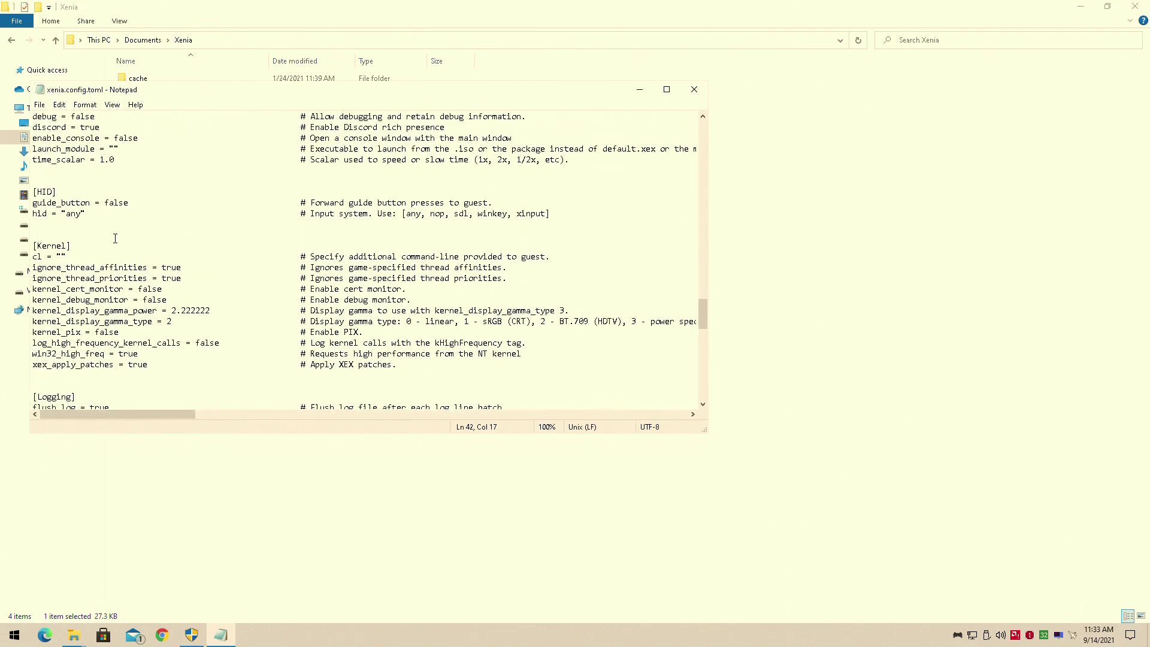
scroll(117, 238, "up", 15)
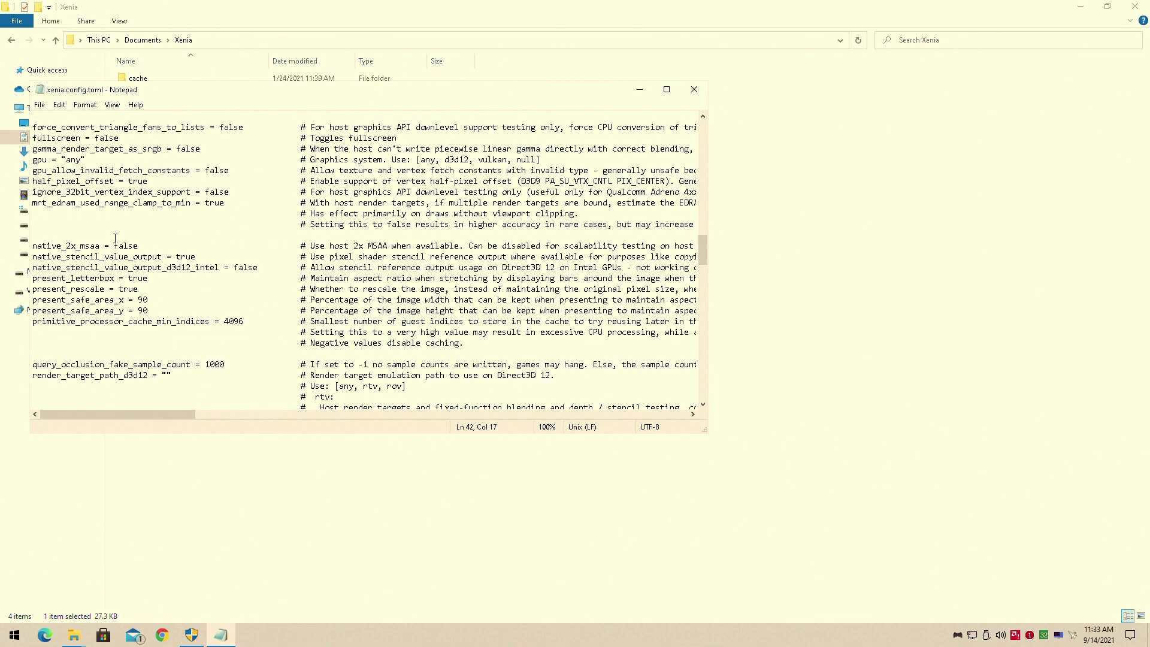
scroll(120, 238, "up", 15)
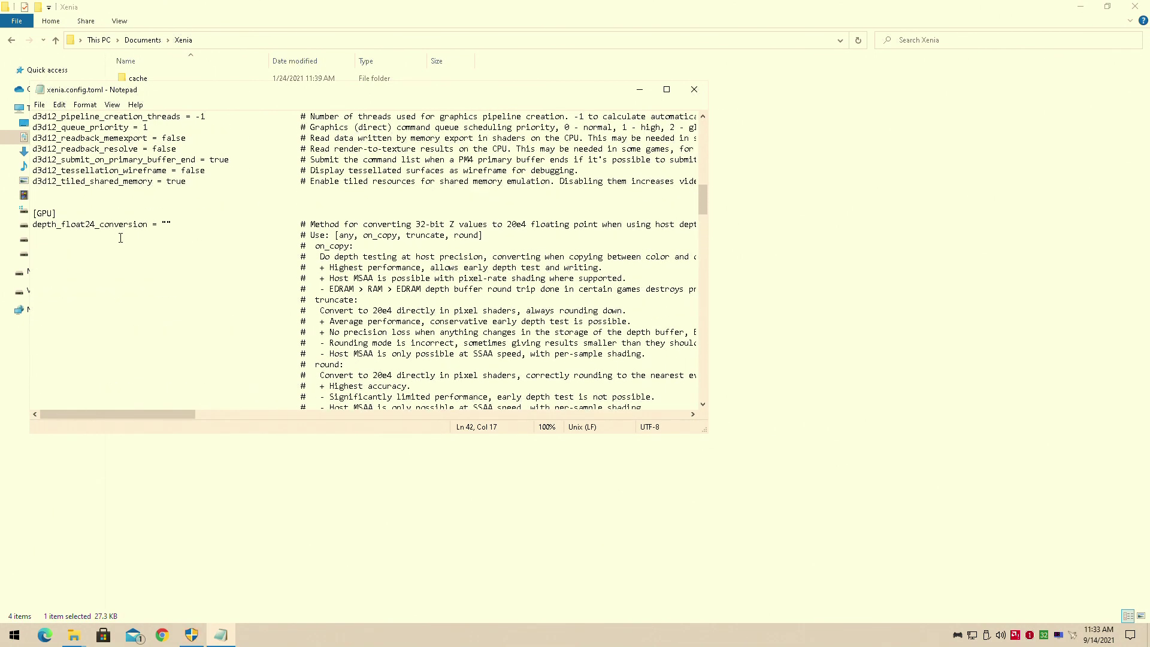
scroll(121, 238, "up", 7)
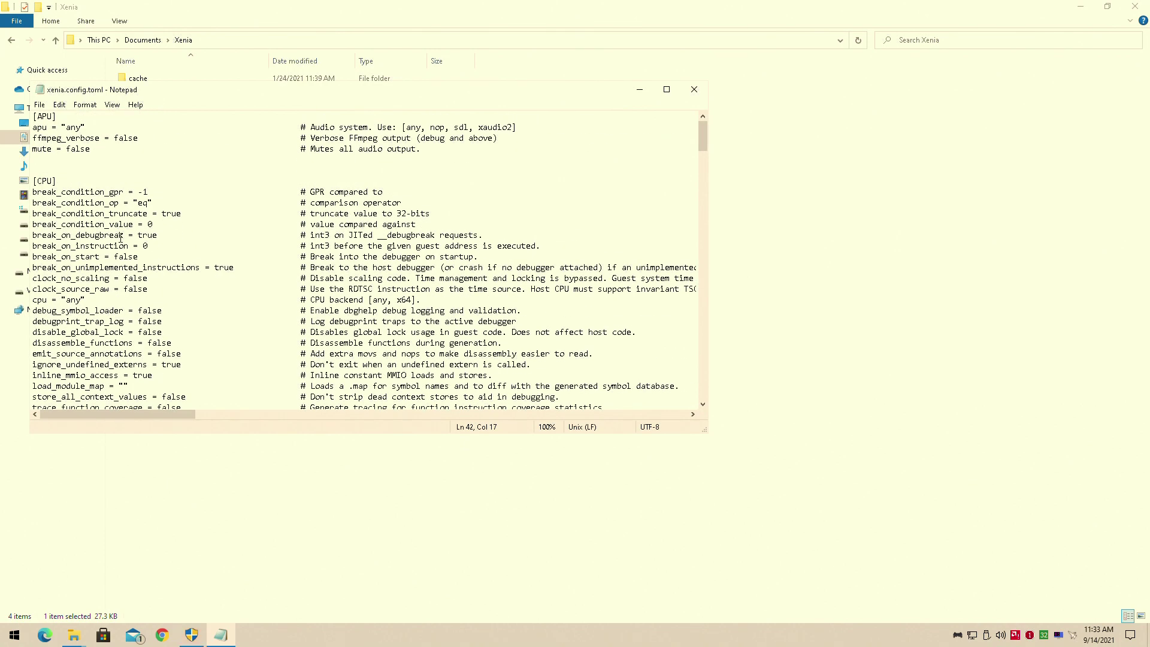
Examine the vsync setting in the GPU section of the maximized config file and close the file.
scroll(121, 238, "down", 20)
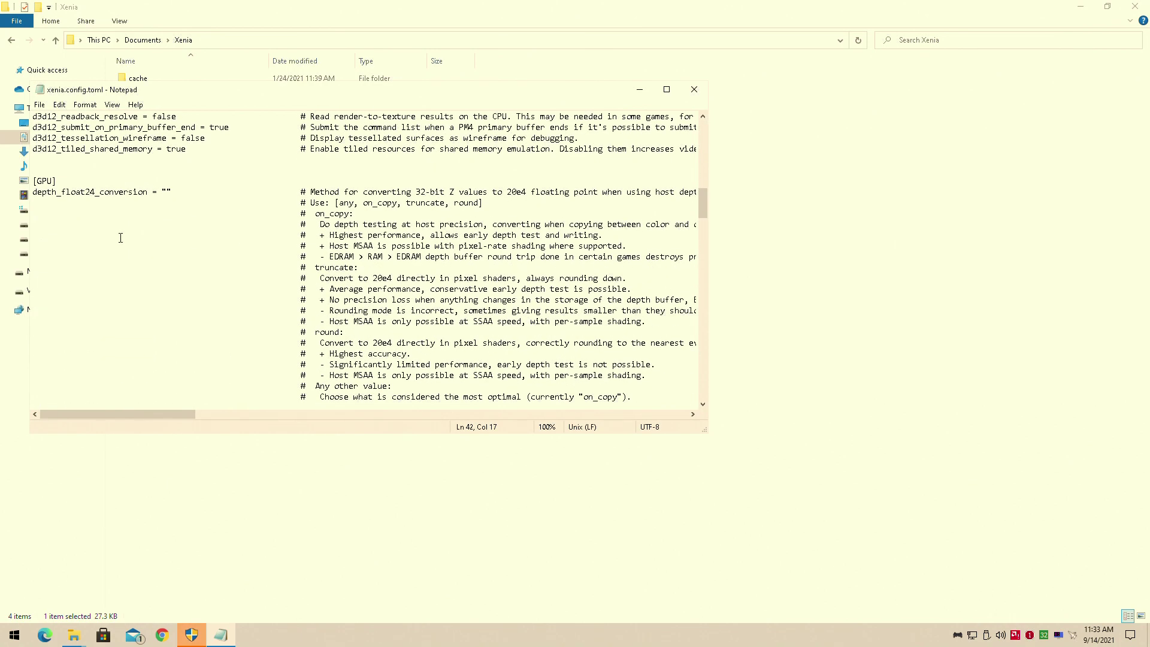
scroll(120, 238, "down", 15)
scroll(121, 238, "down", 7)
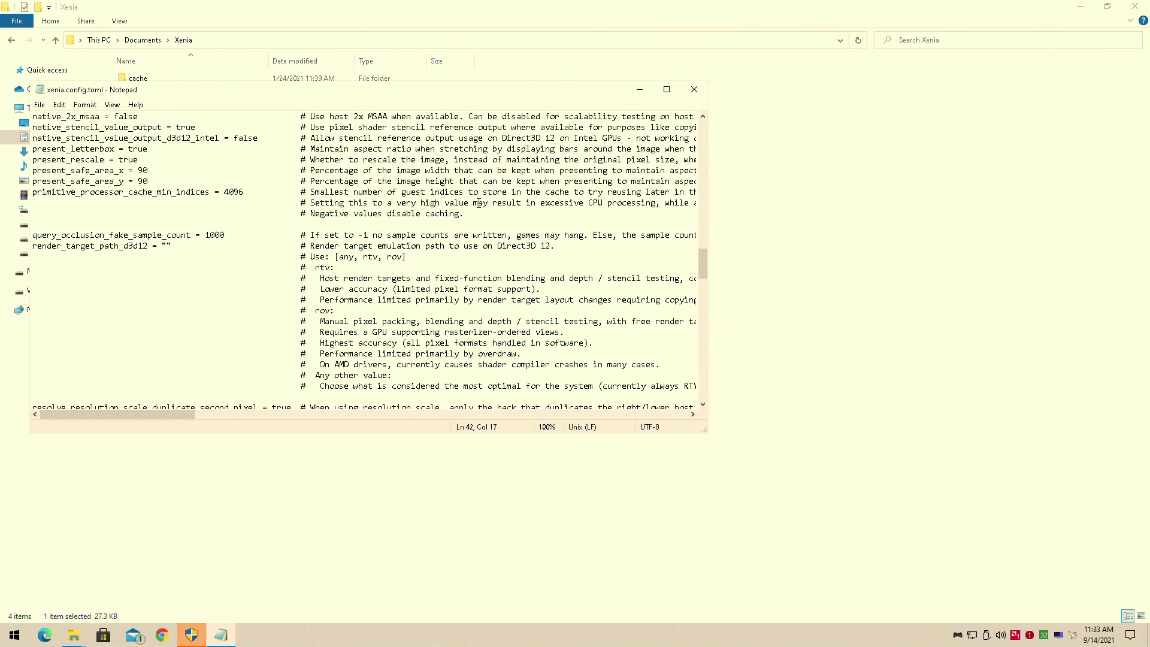
left_click(667, 89)
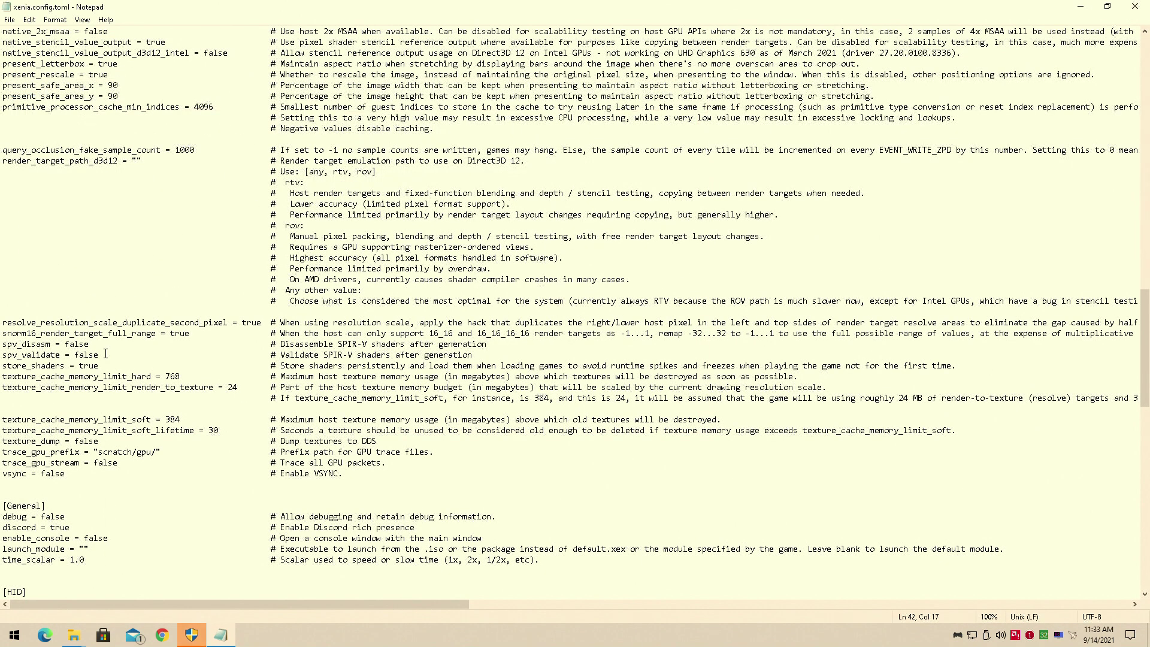
left_click(66, 481)
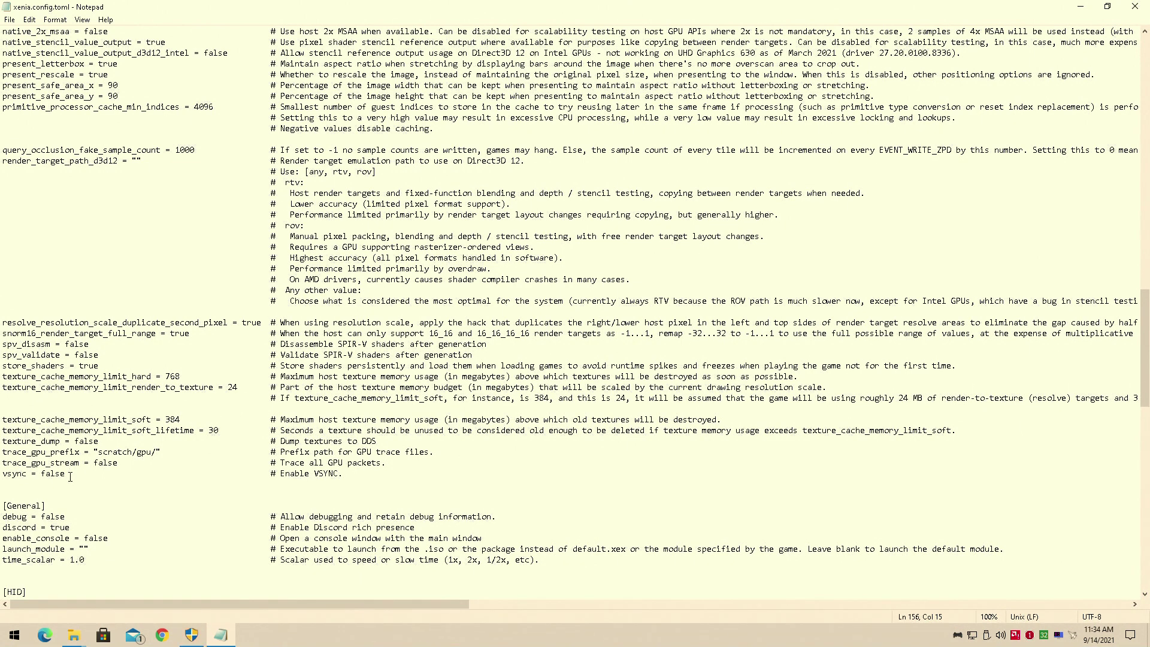
left_click(72, 477)
left_click(1135, 7)
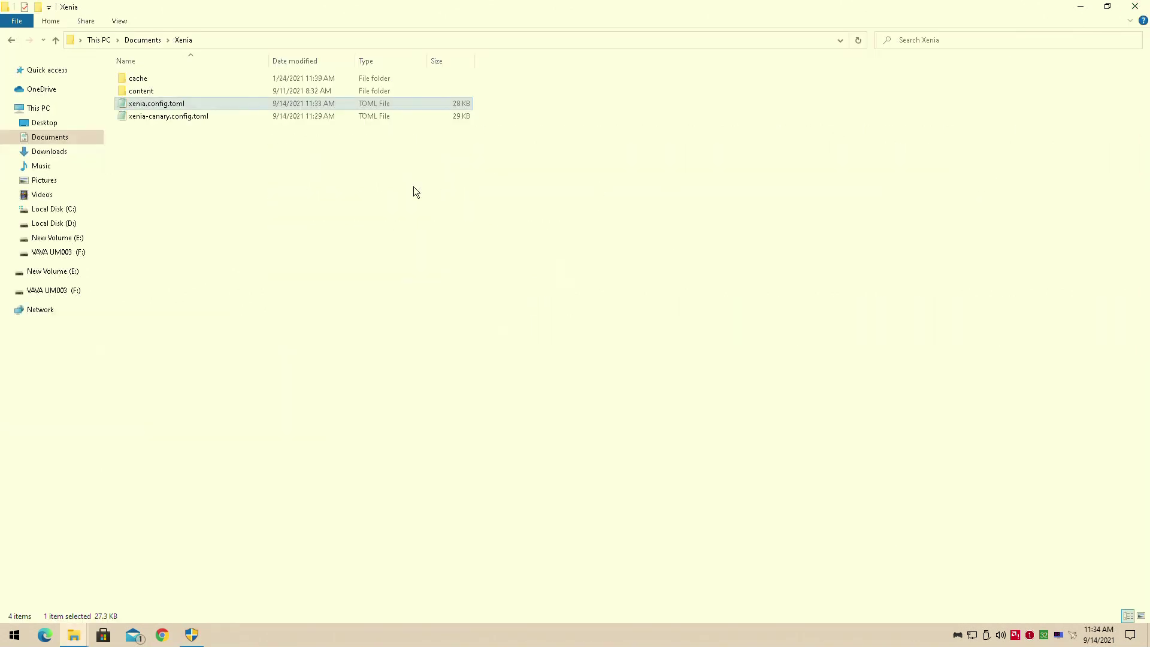
Return to the xenia_master folder and launch xenia.exe, approving the elevation request.
left_click(11, 43)
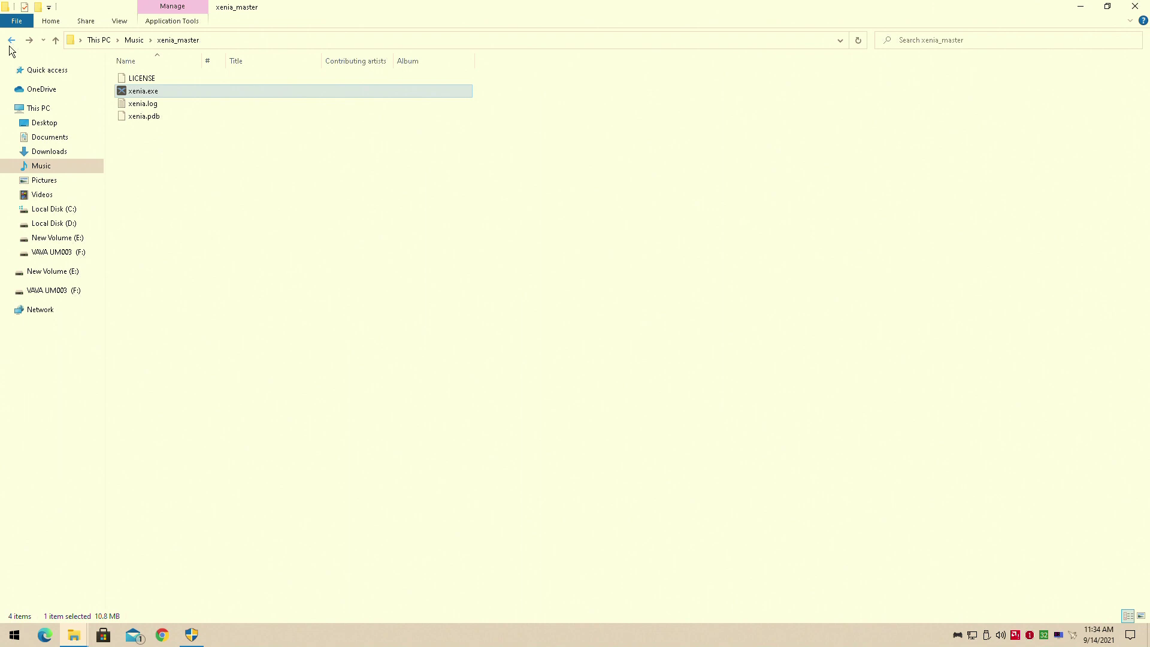
double_click(121, 91)
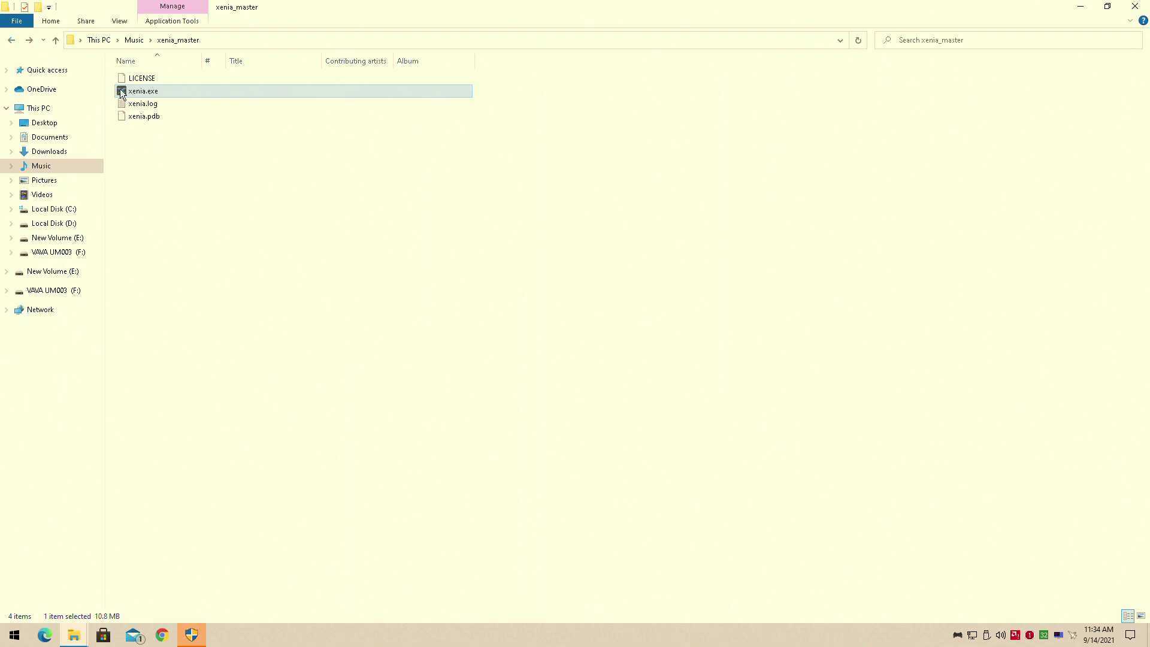
left_click(192, 635)
left_click(593, 406)
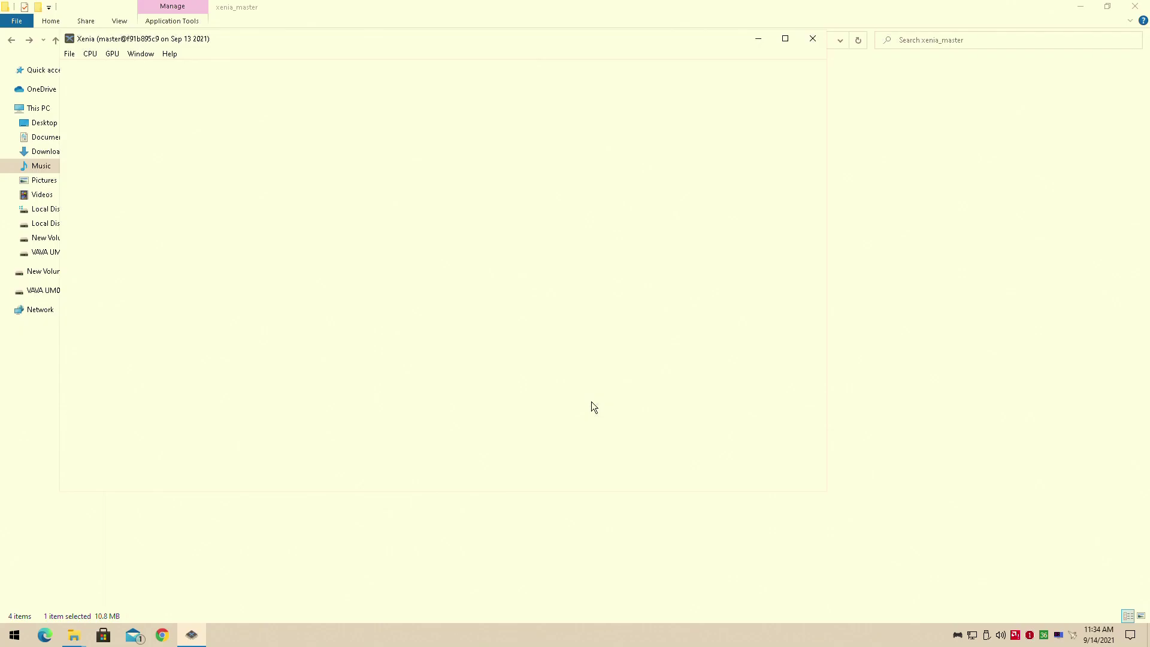
Load default.xex from the Gears of War Judgement folder in Xenia and cancel the firewall alert.
left_click(70, 53)
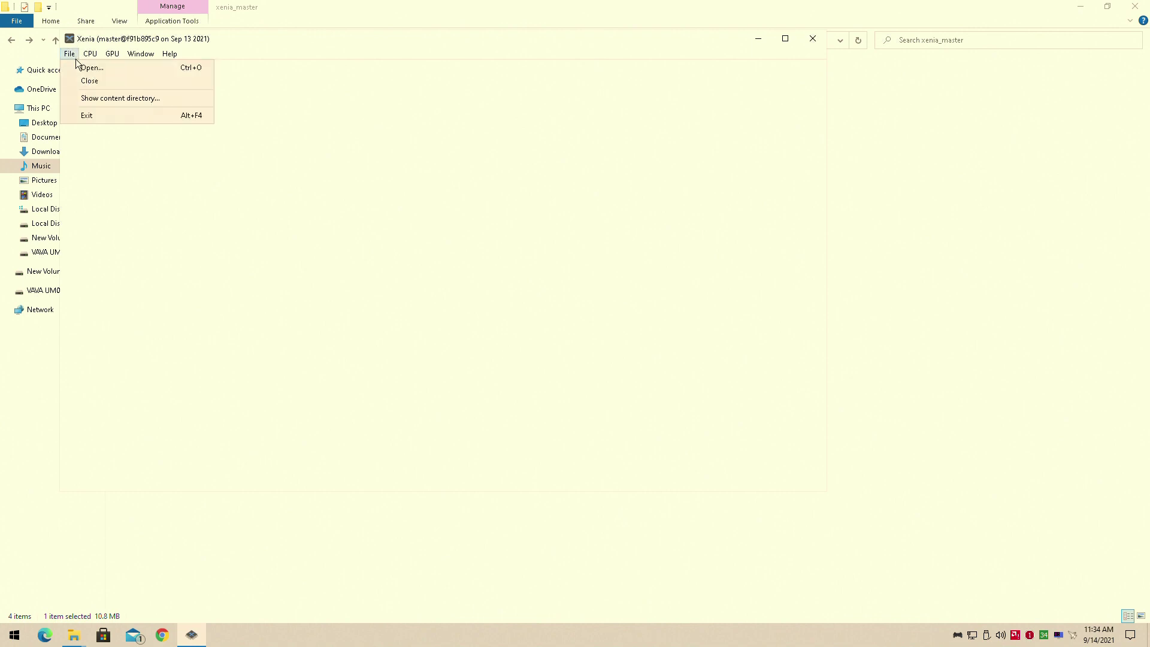
left_click(82, 67)
left_click(191, 185)
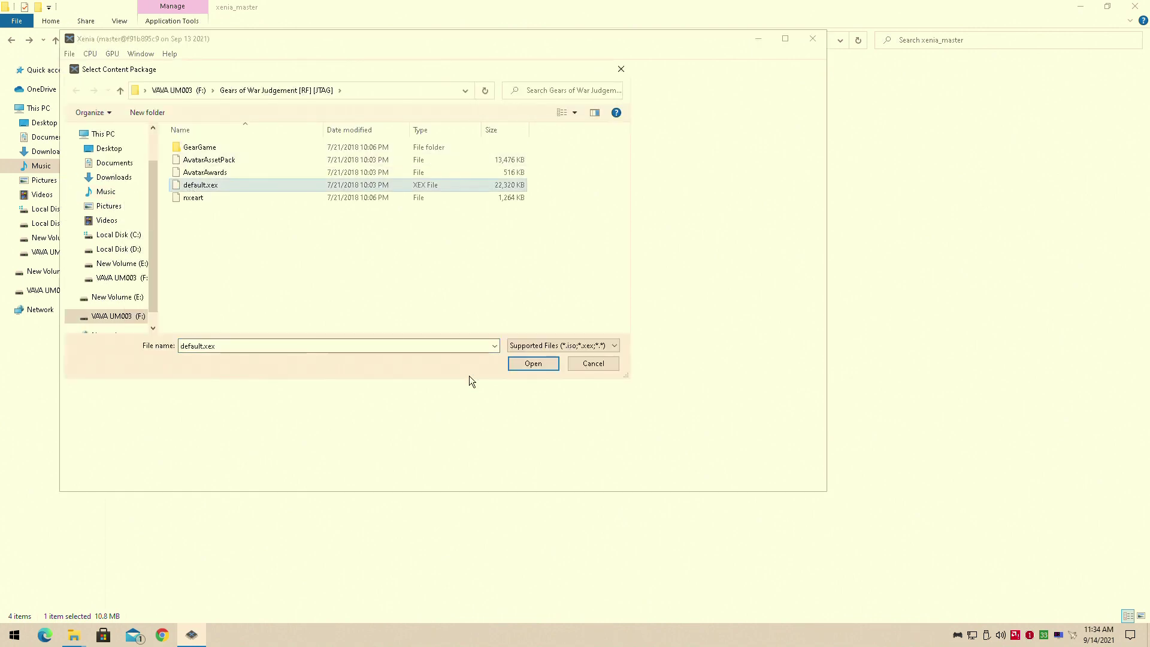
left_click(514, 365)
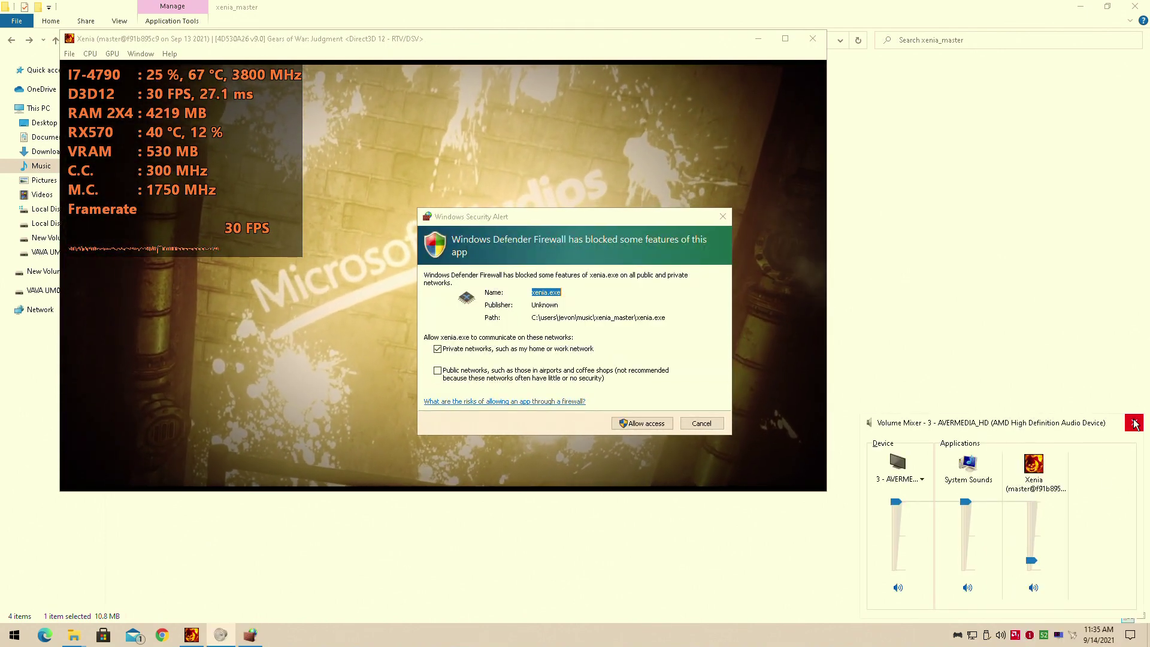
left_click(692, 453)
left_click(698, 425)
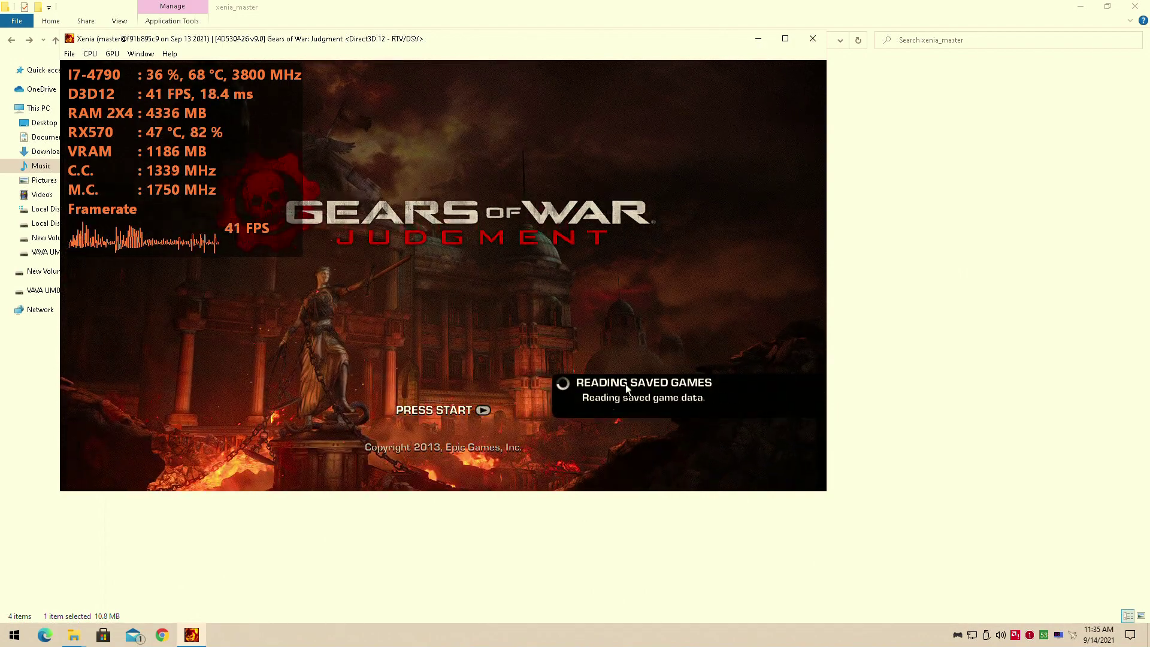
Go from the title screen into the Judgment campaign and choose Select Chapter.
key("Return")
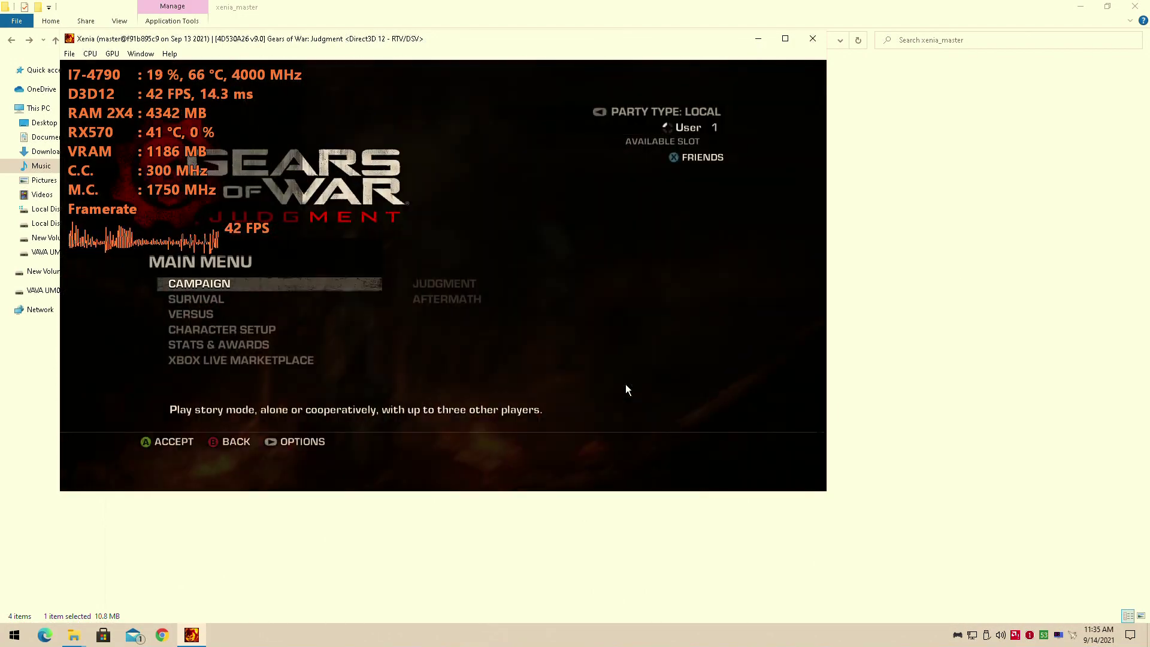
key("Return")
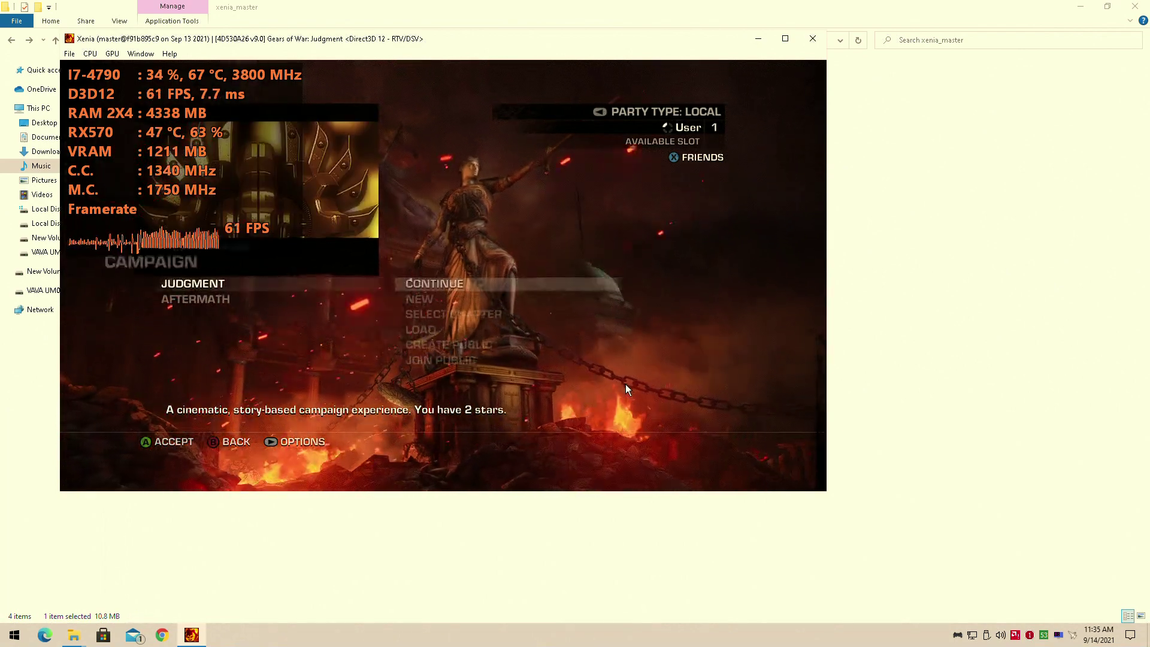
key("Return")
key("Down")
key("Down")
key("Return")
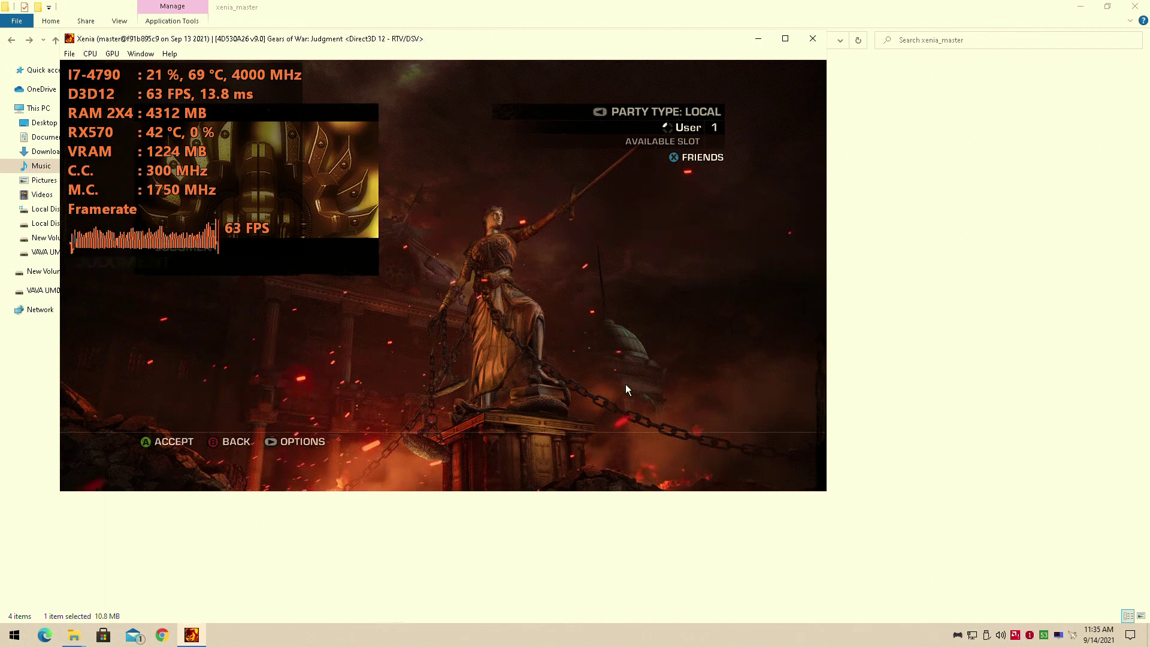
Pick the save slot and start chapter 1: Old Town on Casual difficulty.
key("Return")
key("Return")
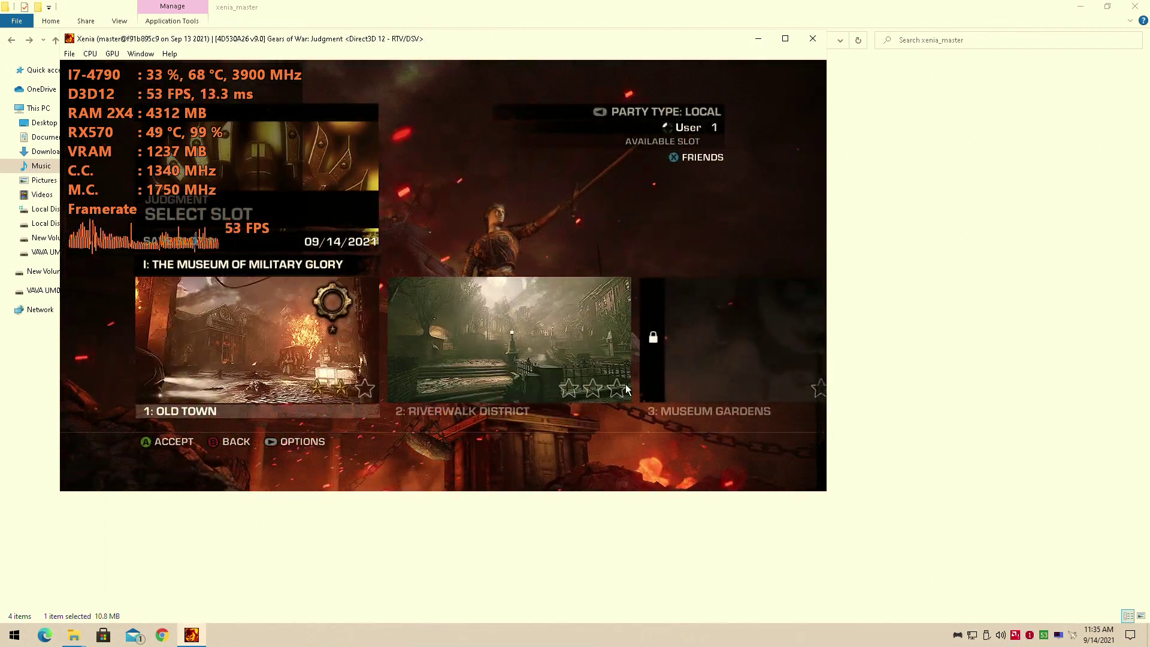
key("Right")
key("Left")
key("Return")
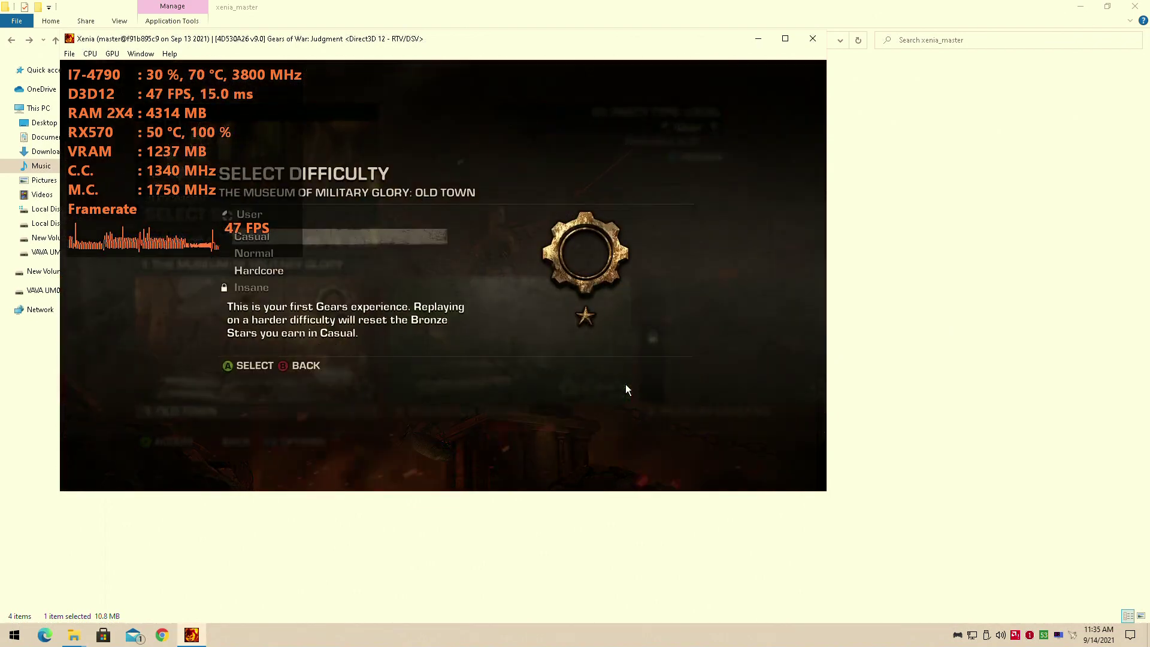
key("Return")
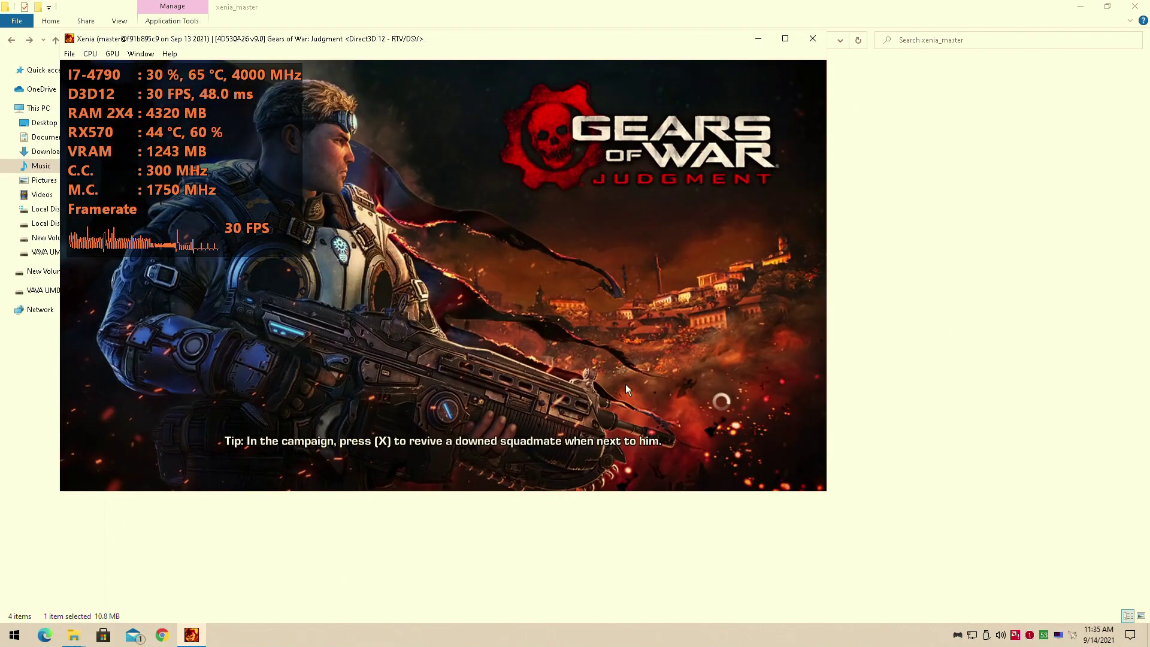